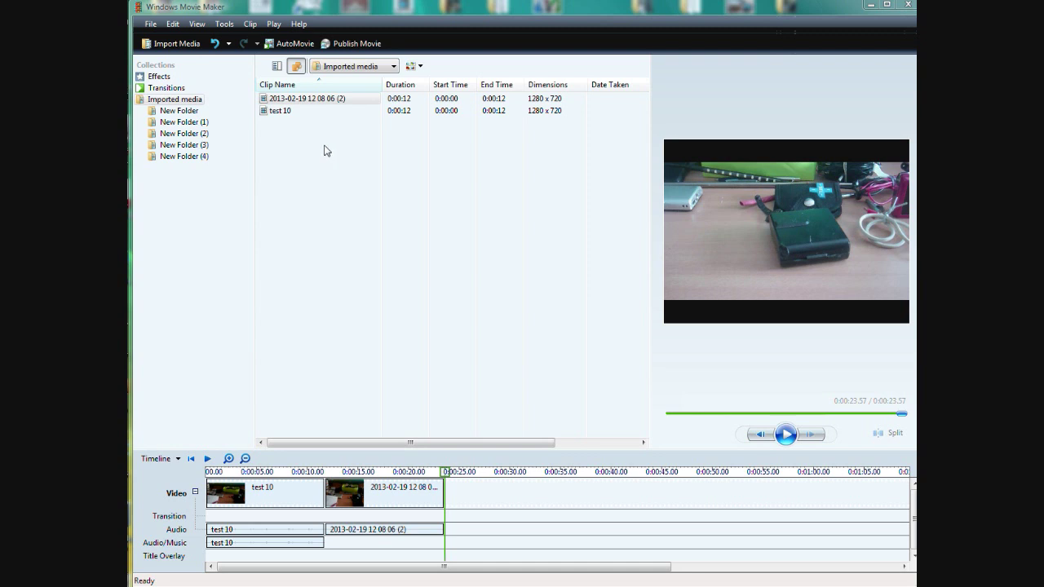
Step: Check the program's version information under Help, then dismiss it
{"action": "left_click", "coordinate": [300, 26]}
{"action": "left_click", "coordinate": [352, 86]}
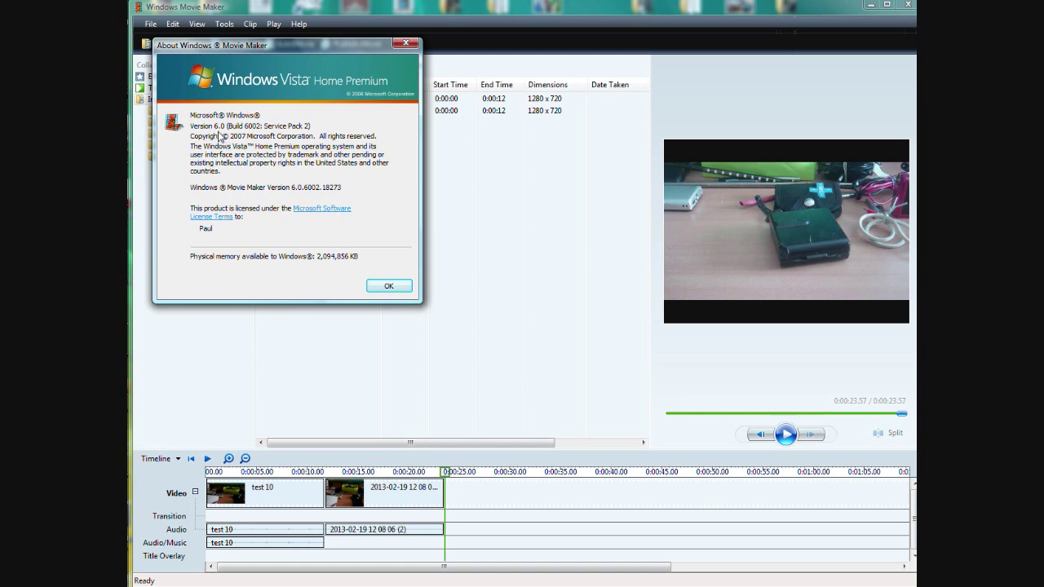
{"action": "left_click", "coordinate": [383, 291]}
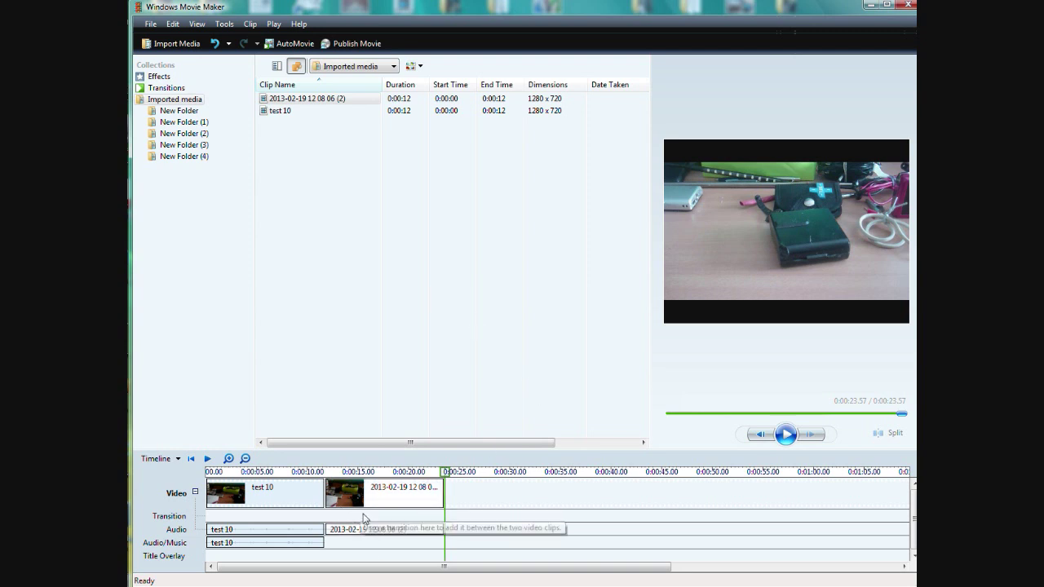
Step: Copy the second clip's audio and paste it onto the Audio/Music track after test 10
{"action": "left_click", "coordinate": [363, 507]}
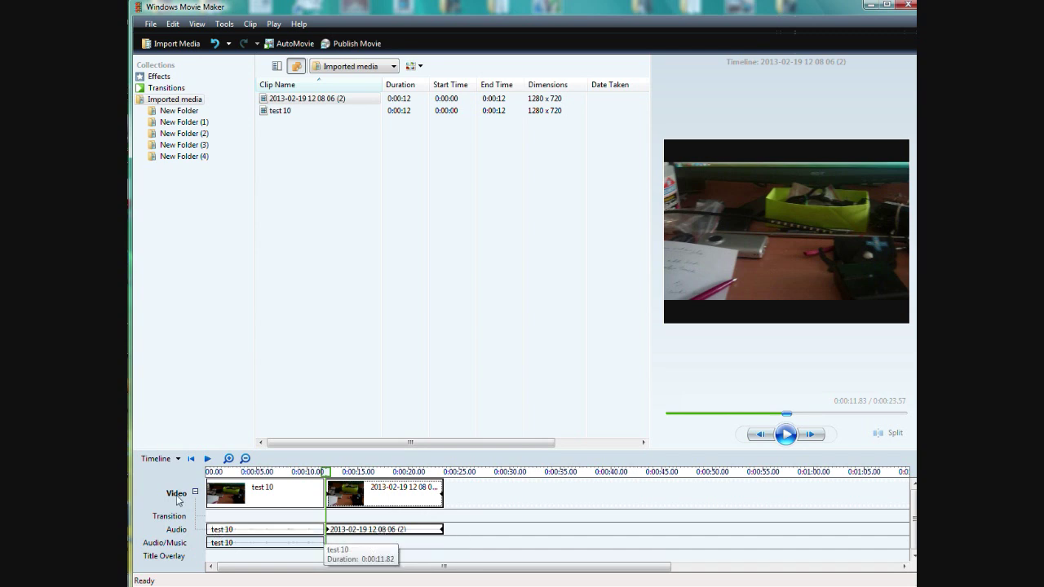
{"action": "left_click", "coordinate": [195, 493]}
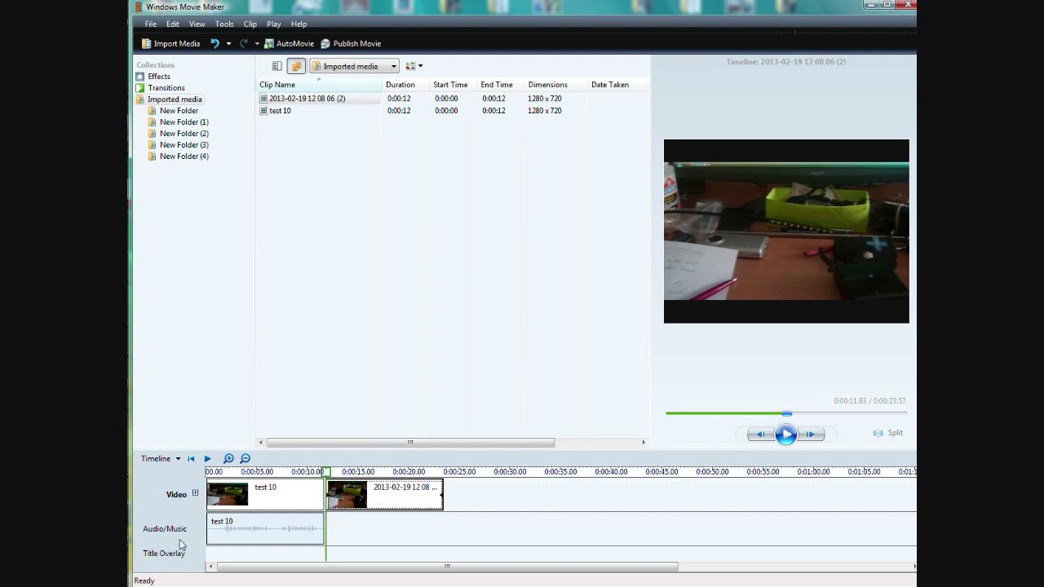
{"action": "left_click", "coordinate": [195, 493]}
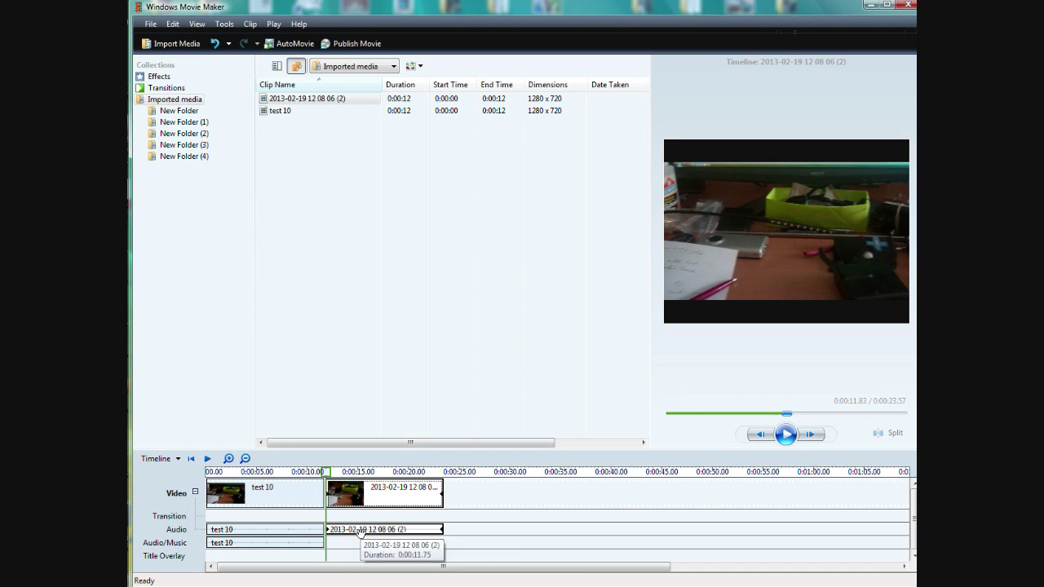
{"action": "right_click", "coordinate": [360, 531]}
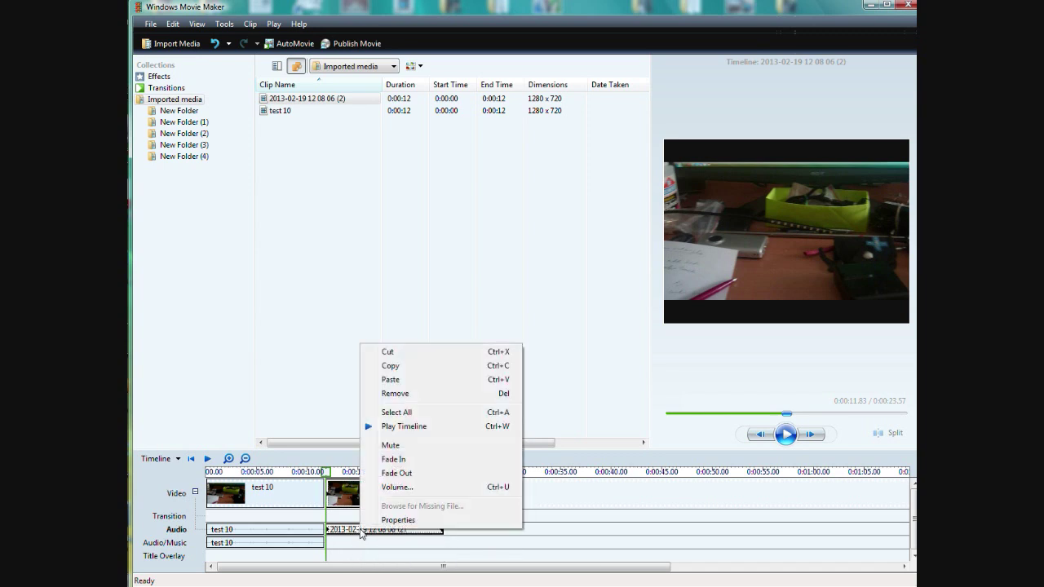
{"action": "left_click", "coordinate": [395, 371]}
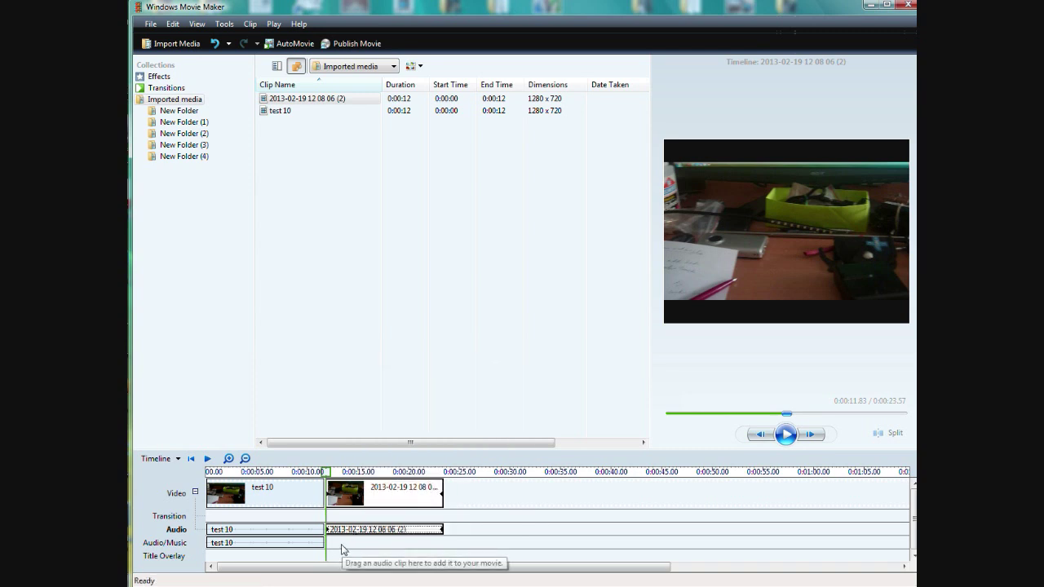
{"action": "right_click", "coordinate": [342, 546]}
{"action": "left_click", "coordinate": [371, 553]}
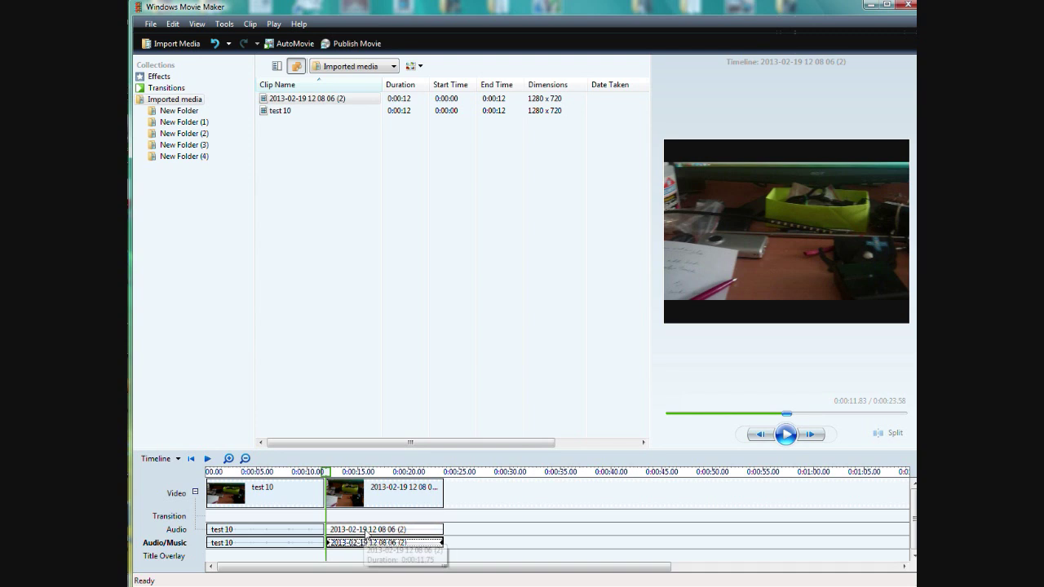
{"action": "left_click", "coordinate": [361, 543]}
{"action": "left_click", "coordinate": [151, 24]}
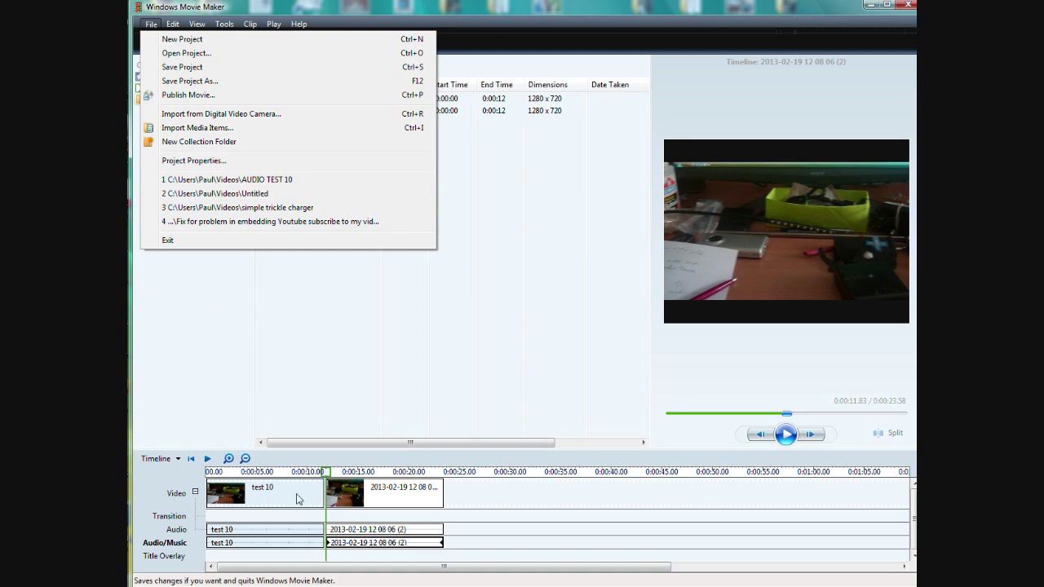
{"action": "left_click", "coordinate": [277, 309]}
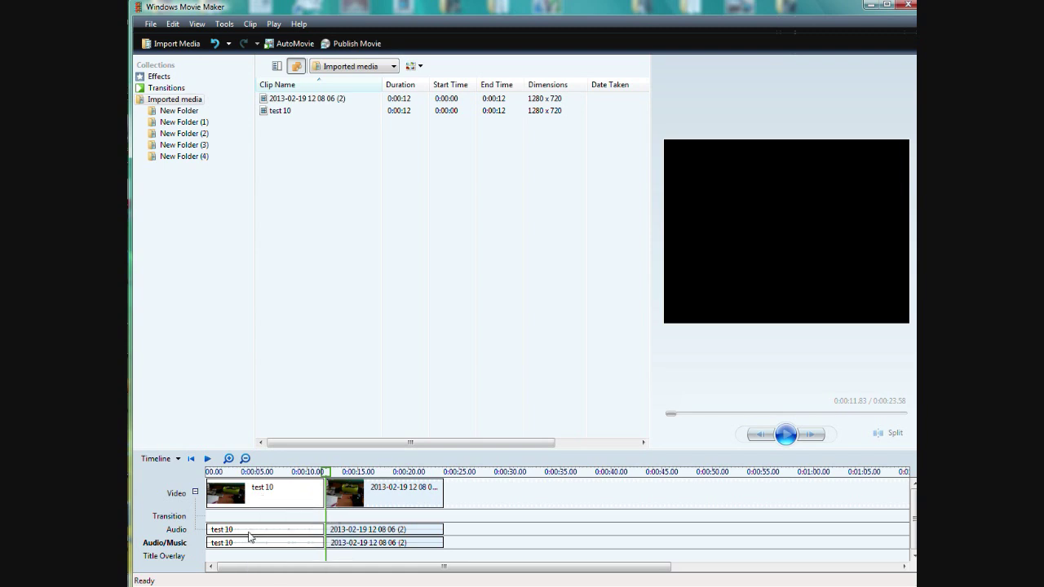
{"action": "left_click", "coordinate": [249, 530]}
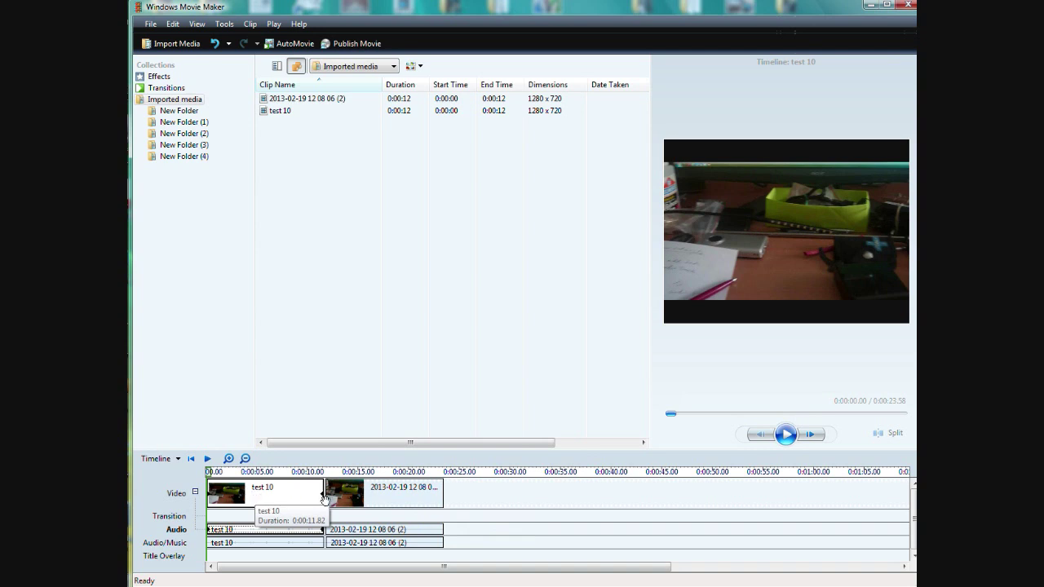
{"action": "left_click", "coordinate": [785, 435]}
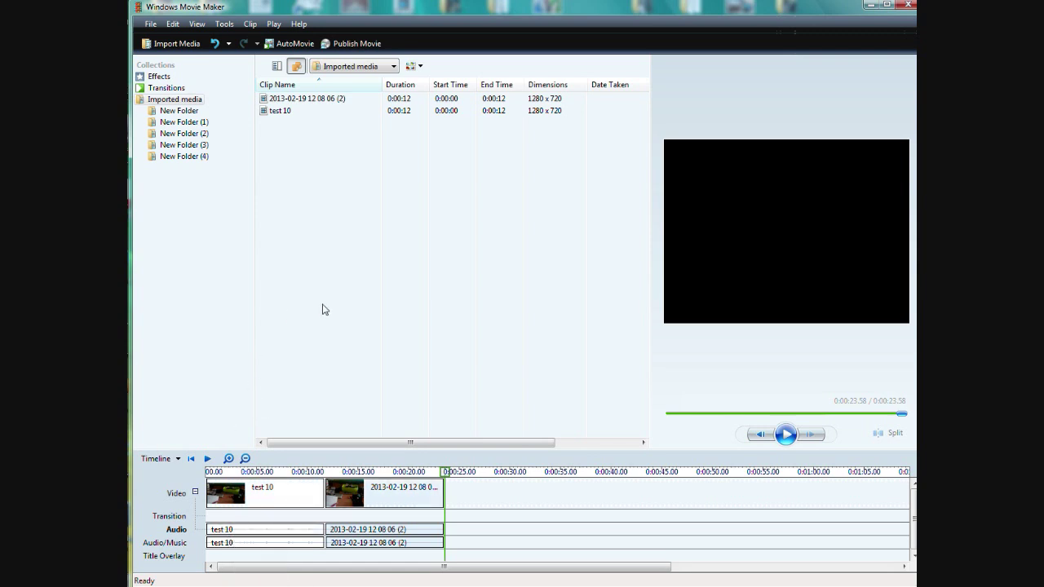
Step: Set the Audio Levels slider about midway between clip audio and the Audio/Music track
{"action": "left_click", "coordinate": [225, 24]}
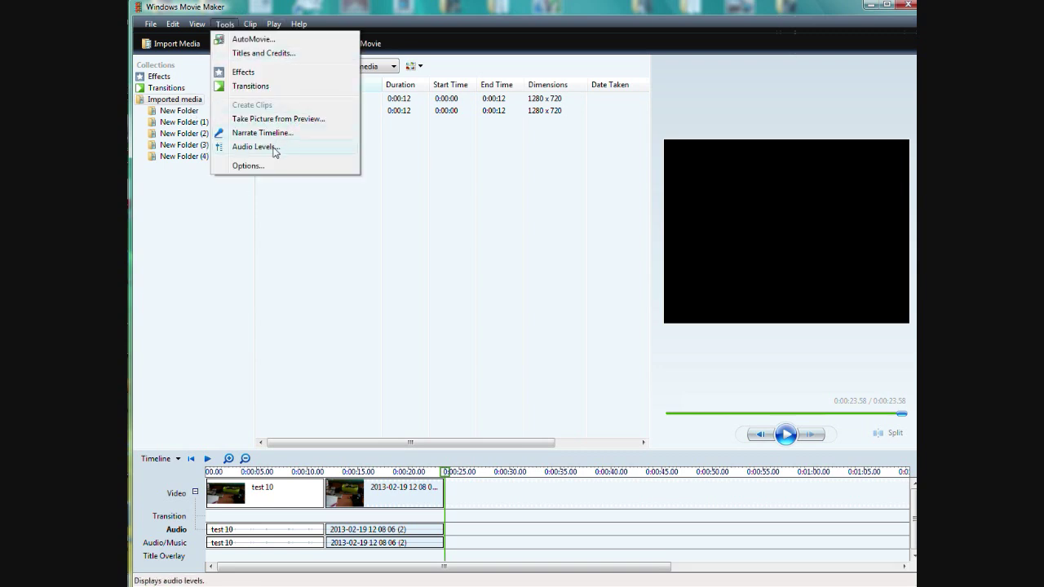
{"action": "left_click", "coordinate": [222, 20]}
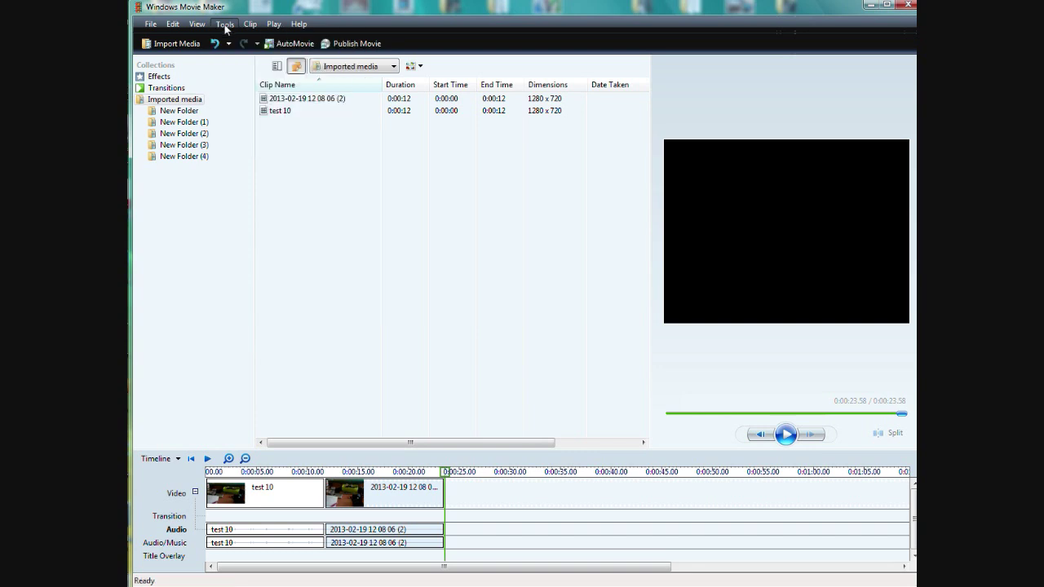
{"action": "left_click", "coordinate": [224, 23]}
{"action": "left_click", "coordinate": [245, 147]}
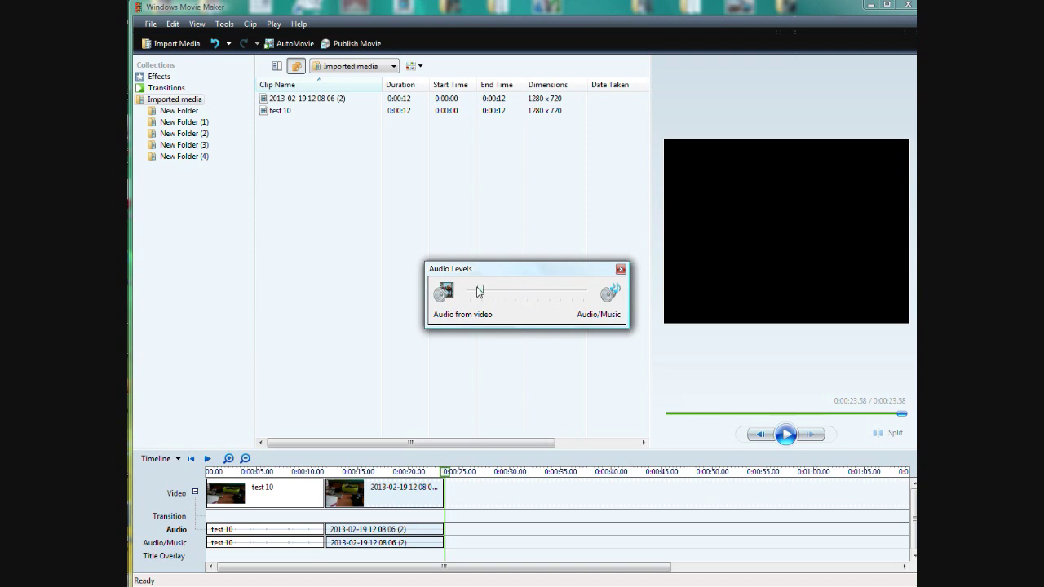
{"action": "mouse_move", "coordinate": [527, 292]}
{"action": "left_mouse_down"}
{"action": "mouse_move", "coordinate": [471, 292]}
{"action": "mouse_move", "coordinate": [594, 301]}
{"action": "mouse_move", "coordinate": [523, 298]}
{"action": "left_mouse_up"}
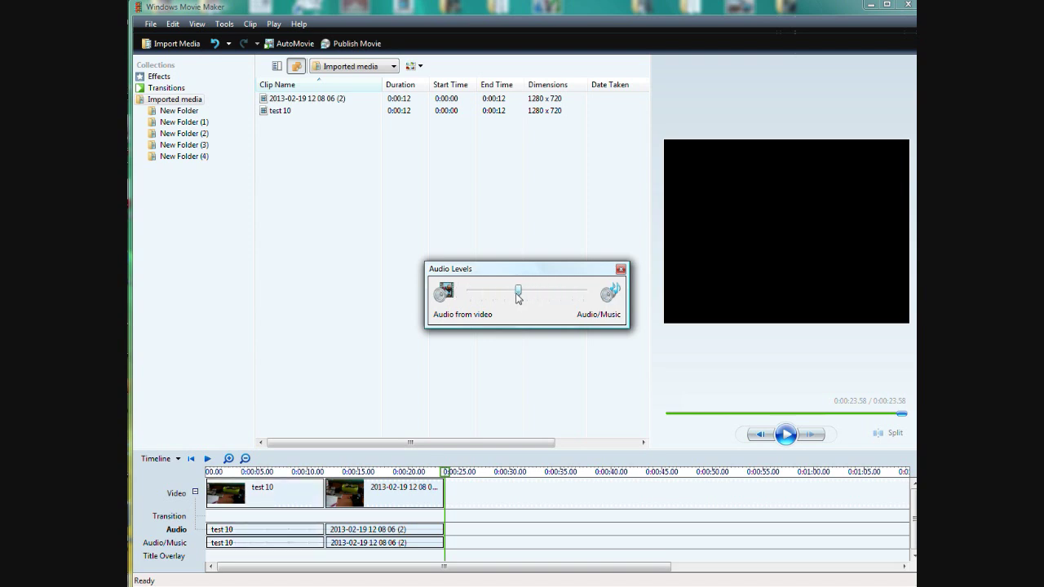
{"action": "left_click_drag", "start_coordinate": [523, 299], "coordinate": [519, 299]}
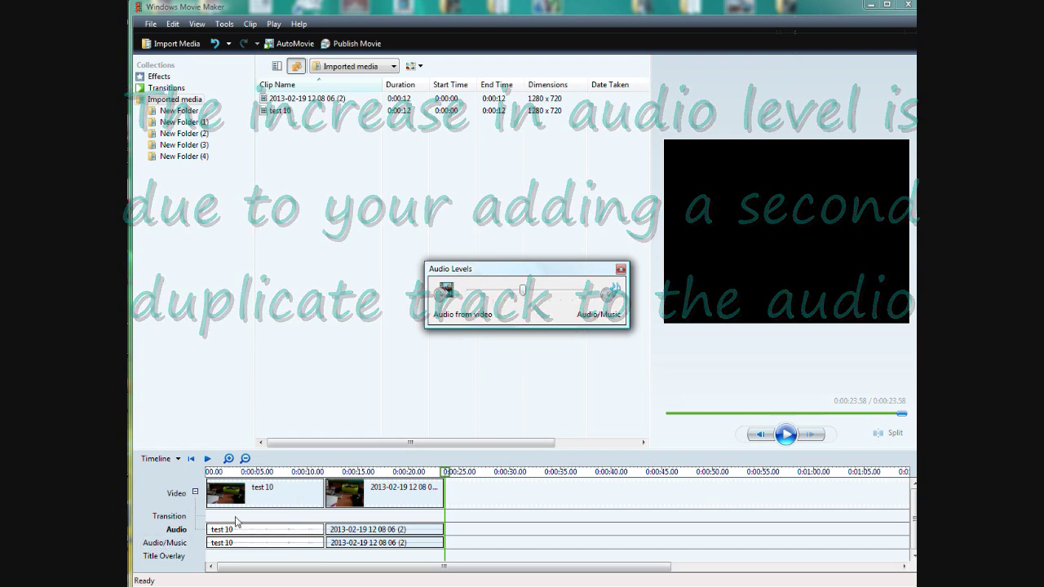
{"action": "left_click", "coordinate": [620, 270]}
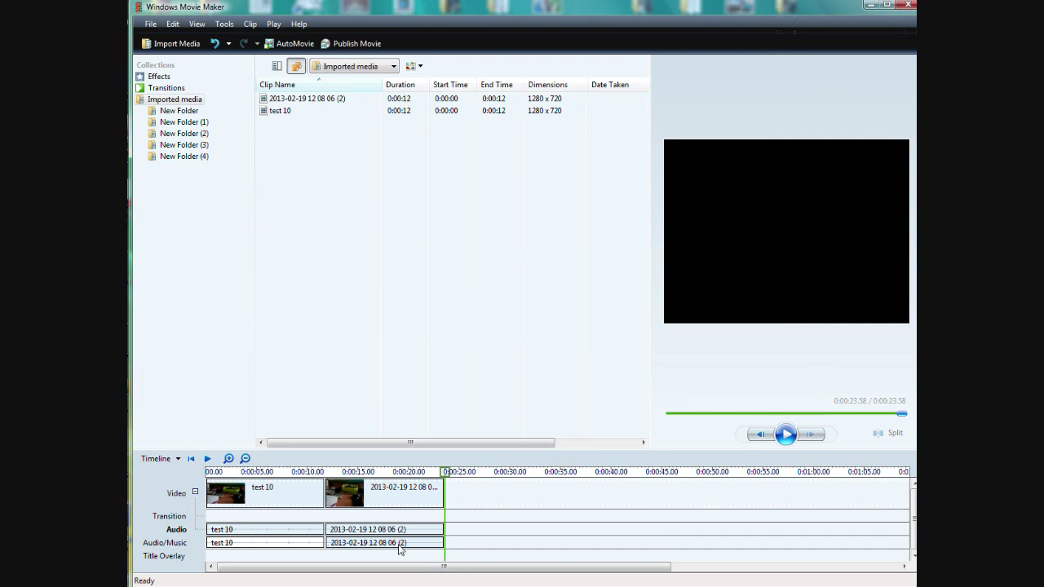
{"action": "left_click", "coordinate": [323, 492]}
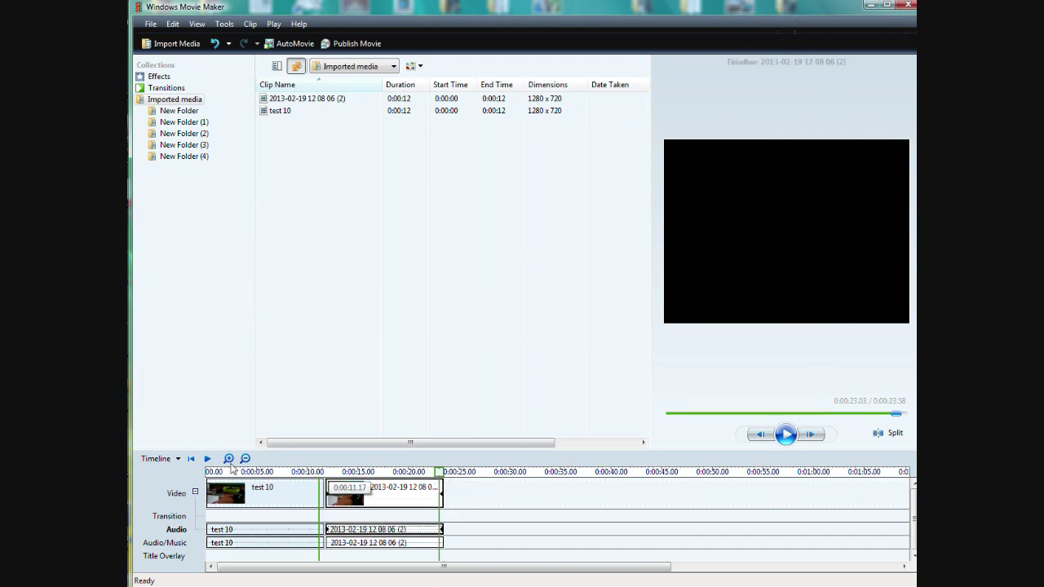
{"action": "left_click", "coordinate": [191, 459]}
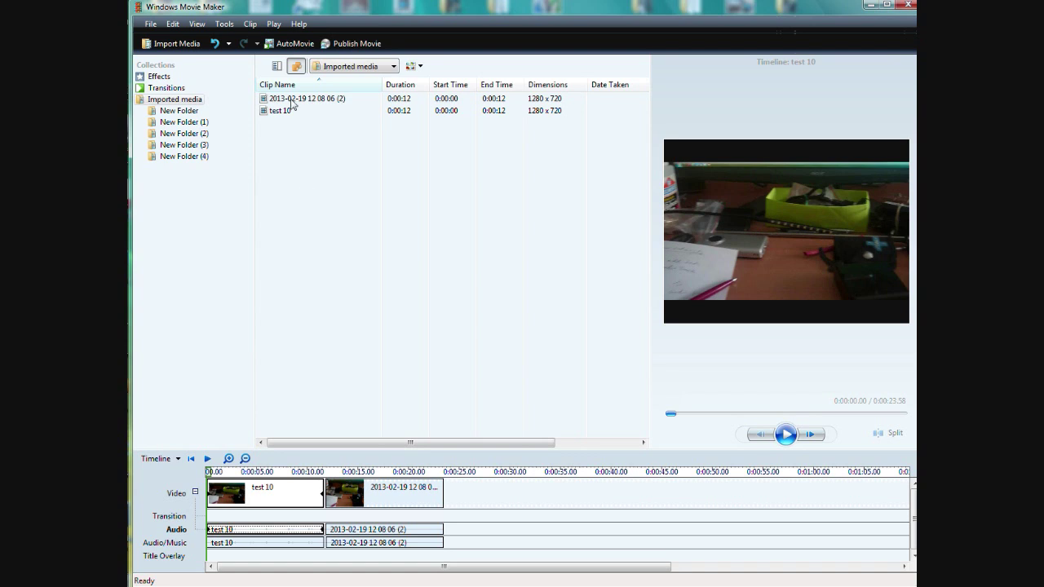
{"action": "left_click", "coordinate": [259, 26]}
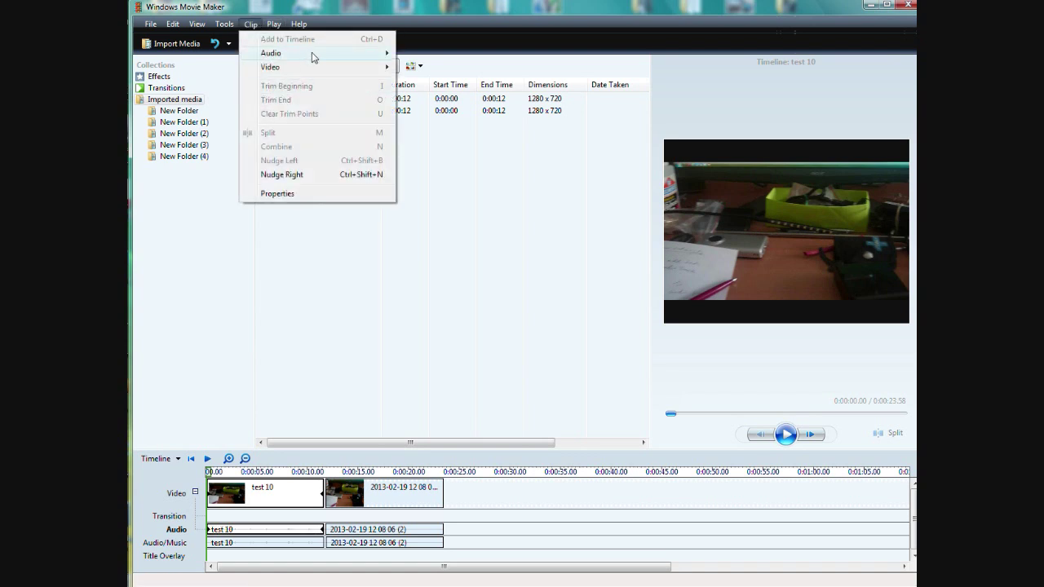
{"action": "mouse_move", "coordinate": [271, 53]}
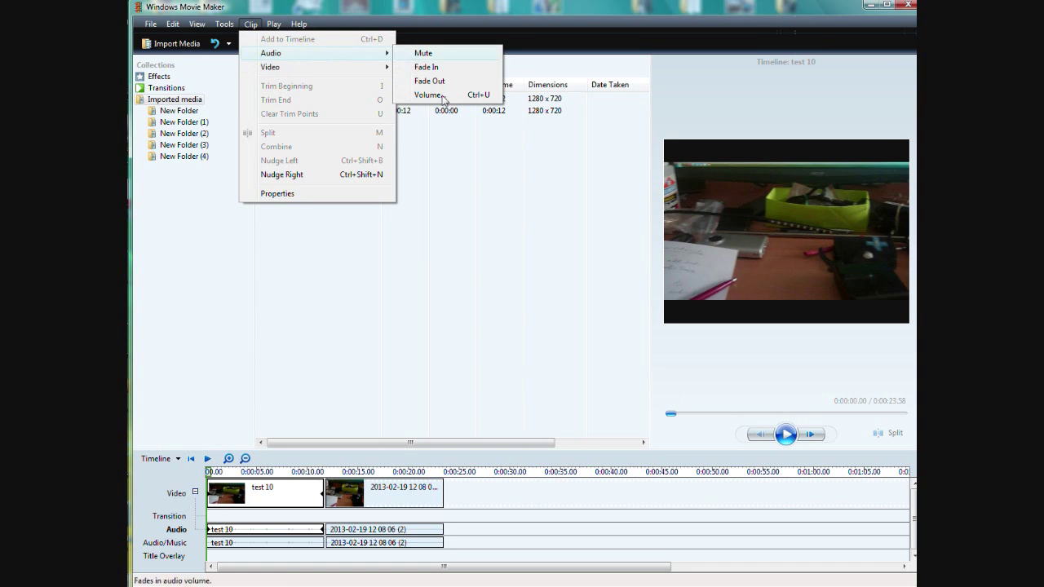
Step: Open the Volume setting for the test 10 clip audio
{"action": "left_click", "coordinate": [441, 97]}
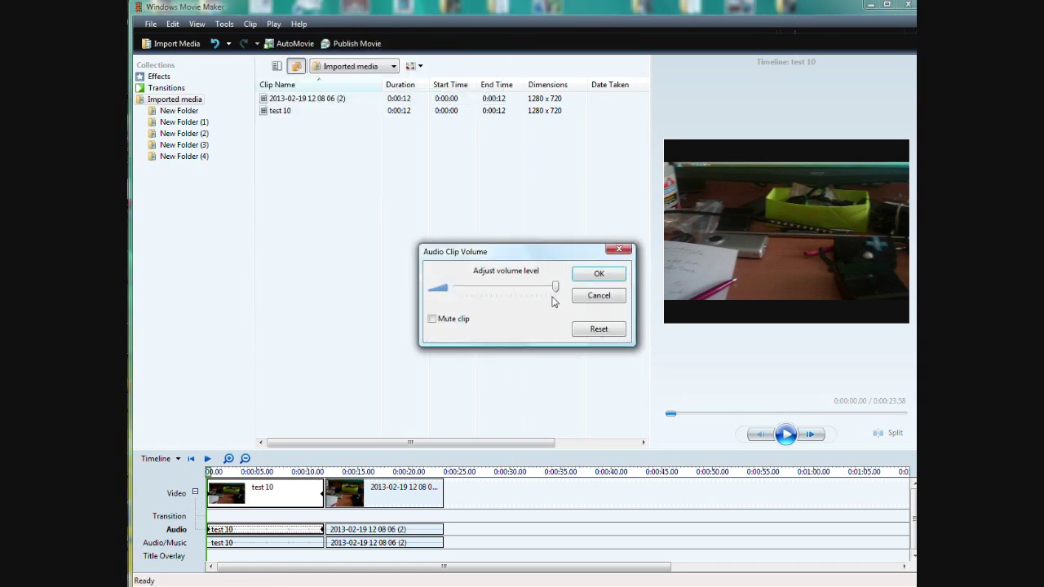